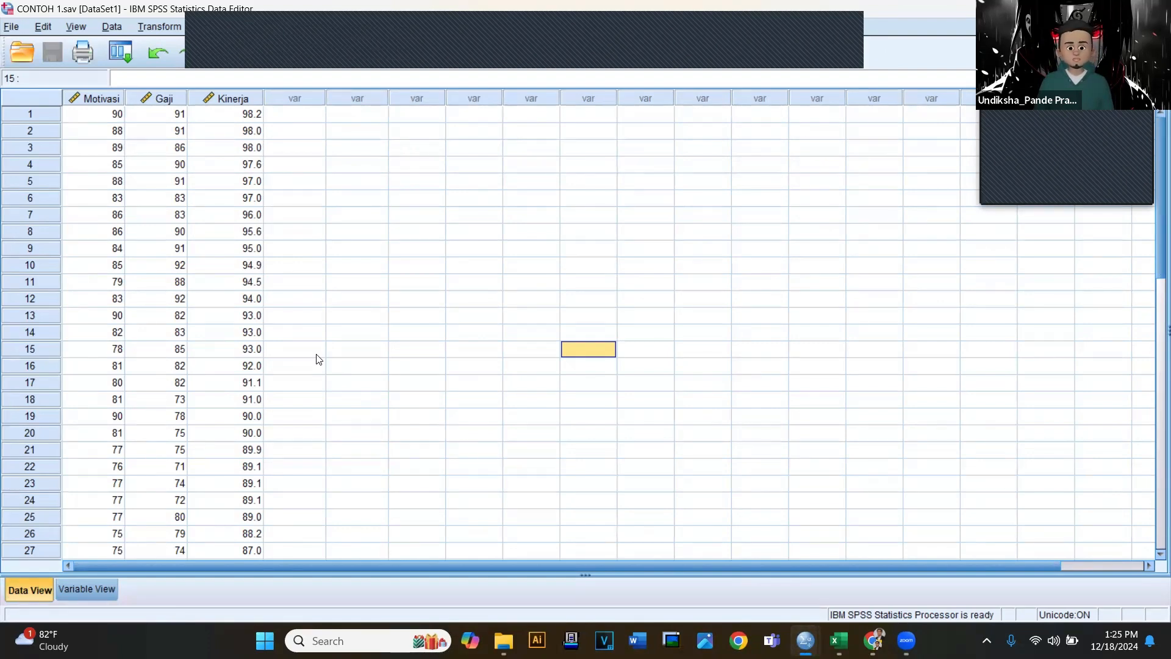
pyautogui.click(164, 96)
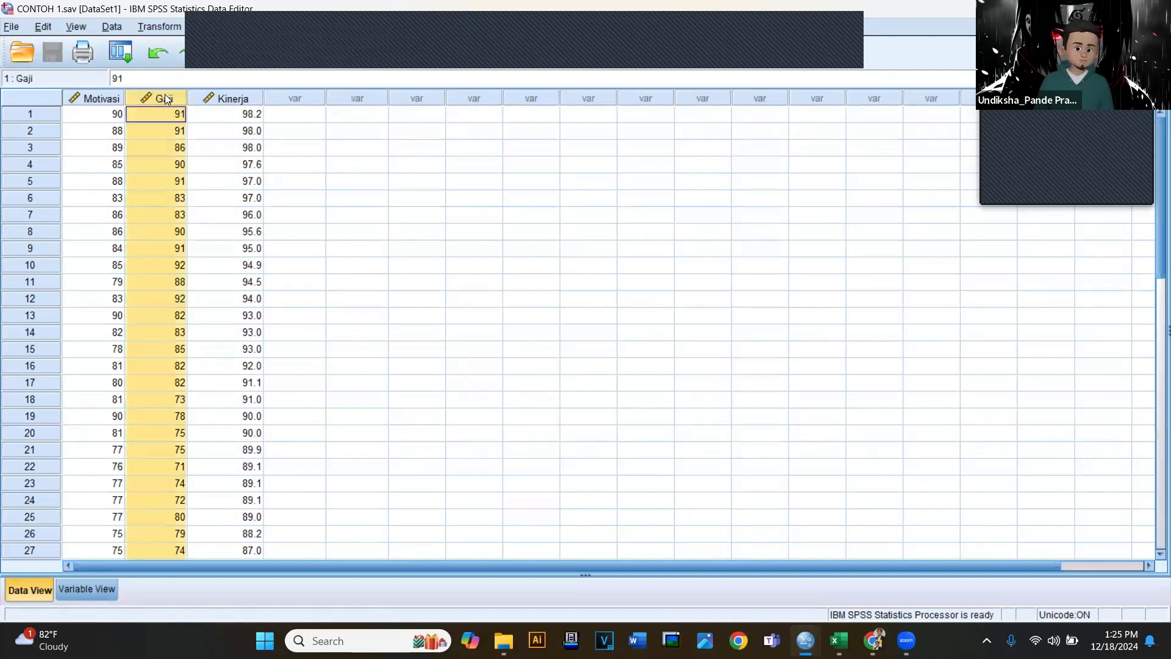
pyautogui.click(110, 119)
pyautogui.click(233, 119)
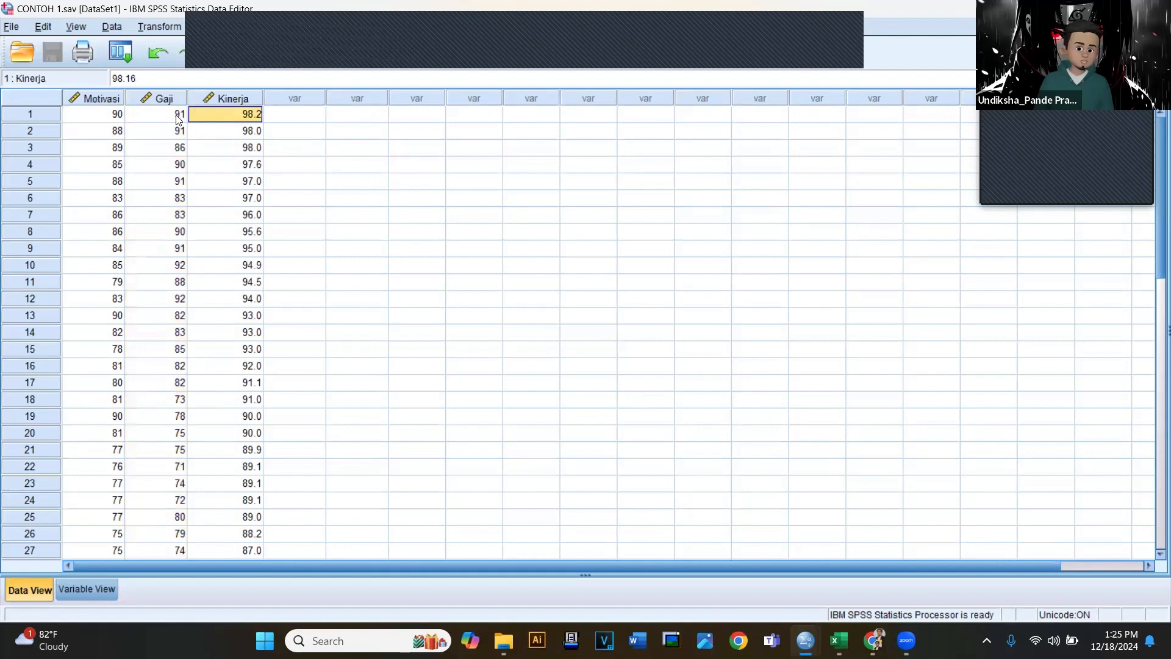
pyautogui.click(178, 117)
pyautogui.click(221, 118)
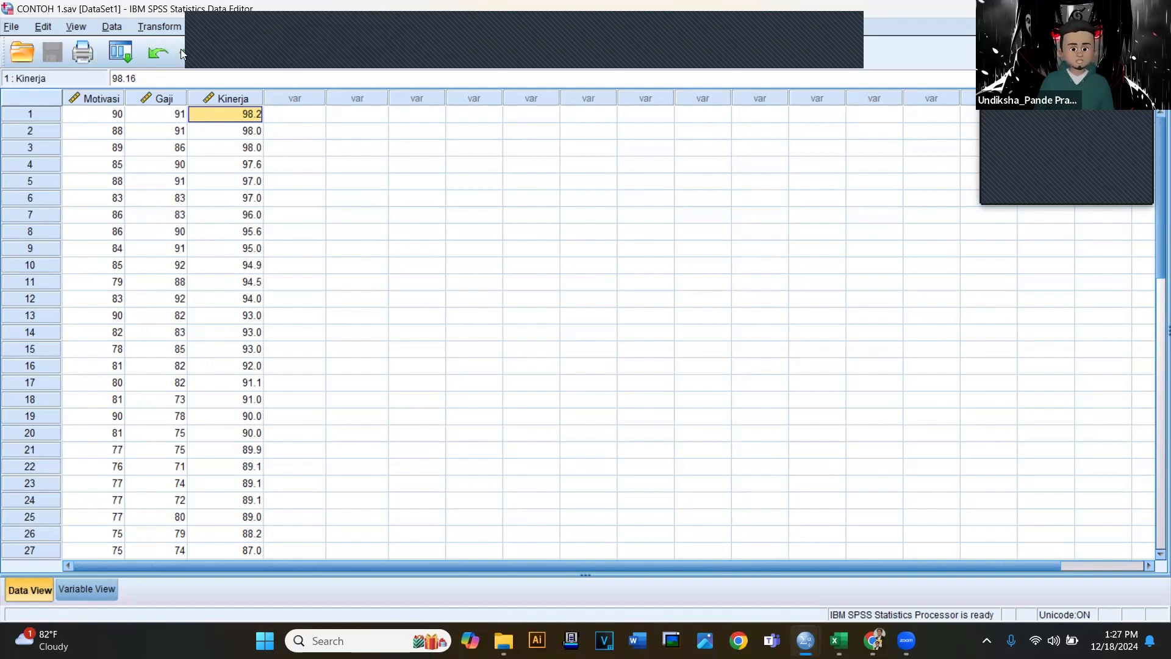
# Set up a Compare Means analysis with Kinerja (Y) as the dependent variable and Motivasi (X1) as the independent variable
pyautogui.click(214, 28)
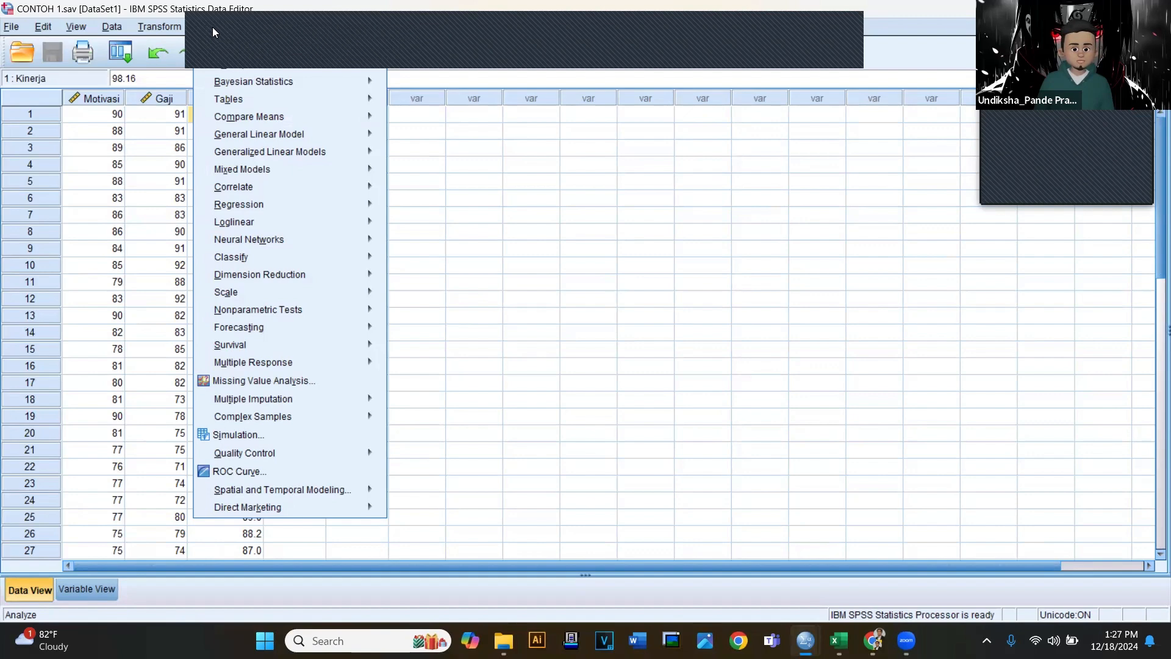
pyautogui.moveTo(244, 116)
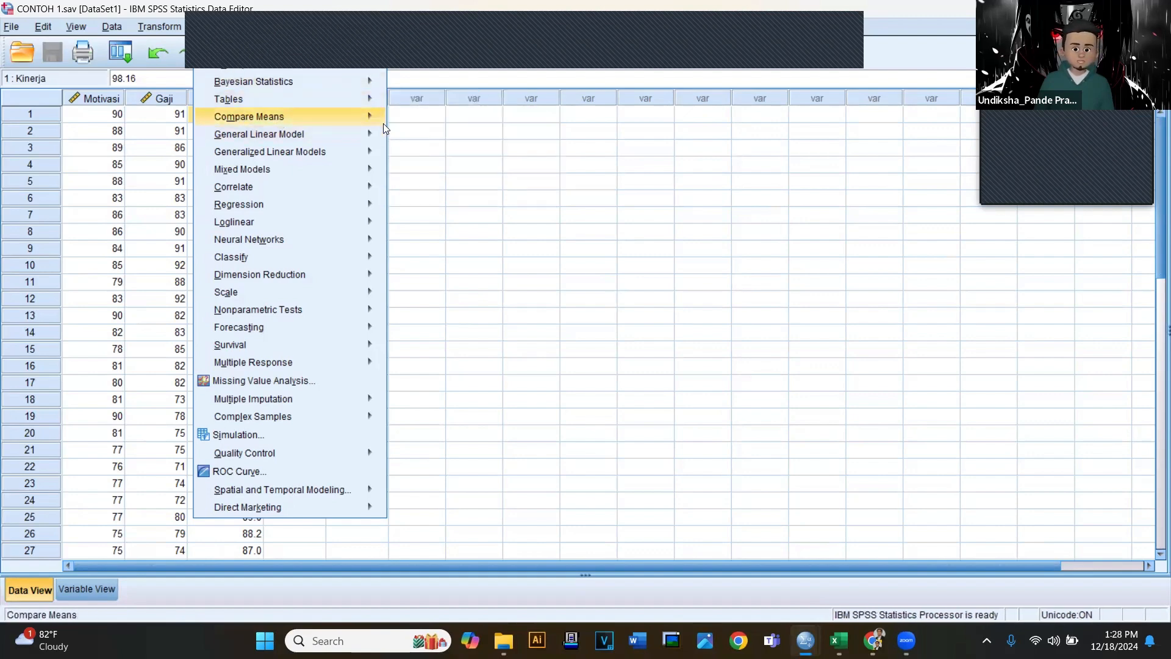
pyautogui.moveTo(384, 122)
pyautogui.click(420, 119)
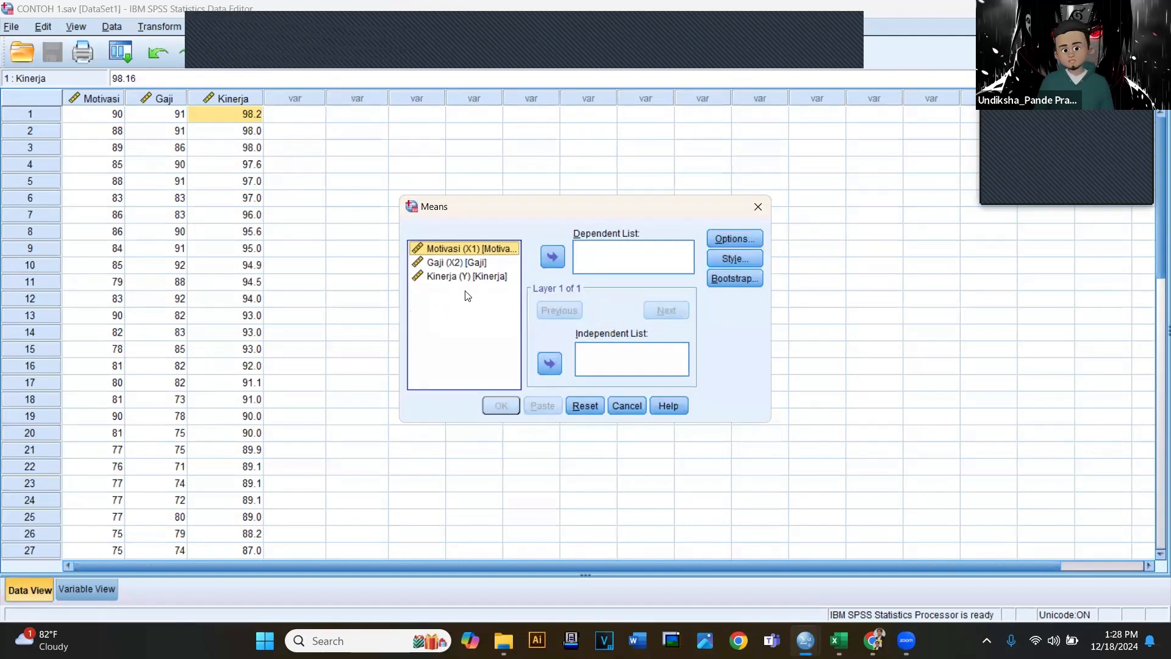
pyautogui.click(549, 364)
pyautogui.click(485, 262)
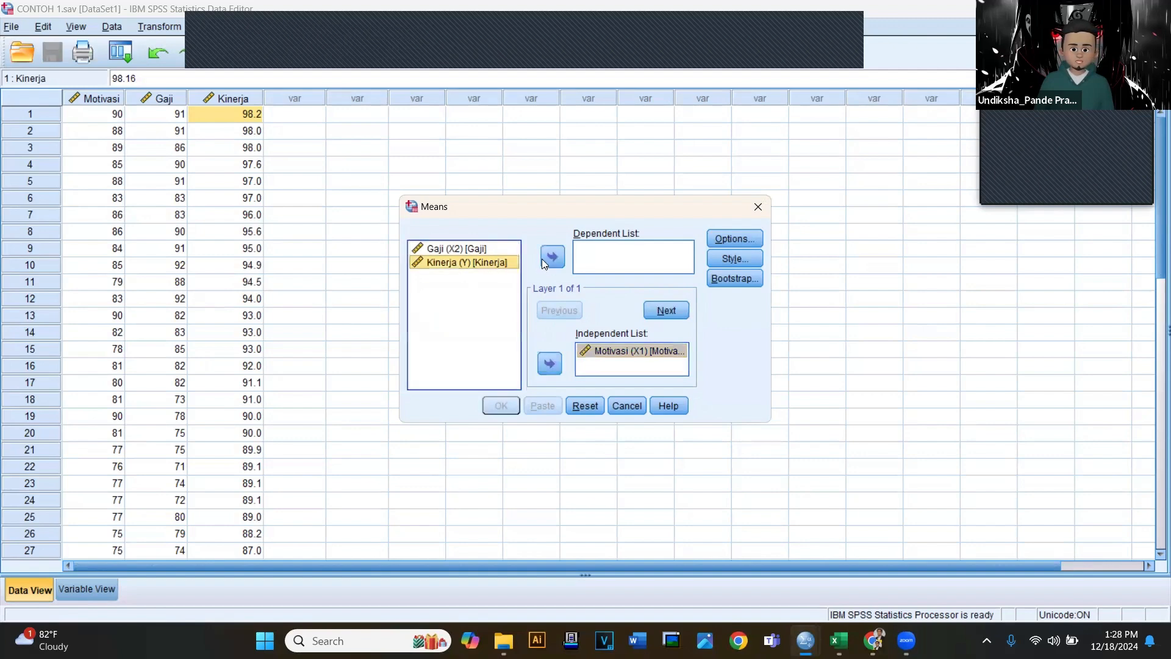
pyautogui.click(554, 258)
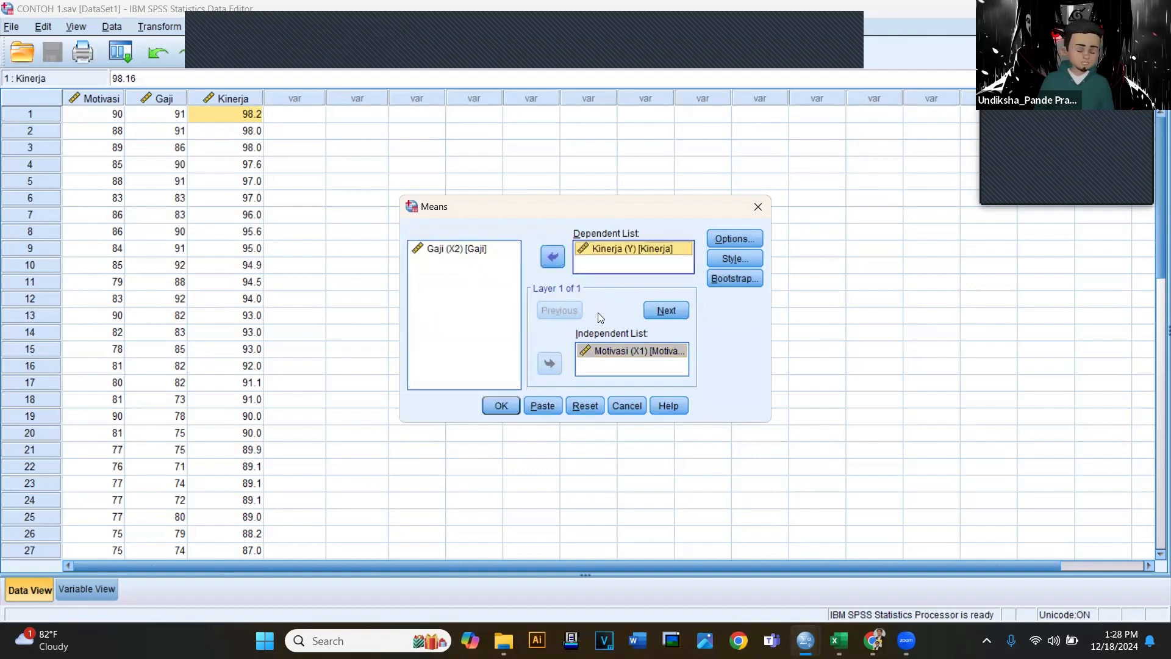
# Enable Test for linearity in the Means options and run the analysis
pyautogui.click(740, 242)
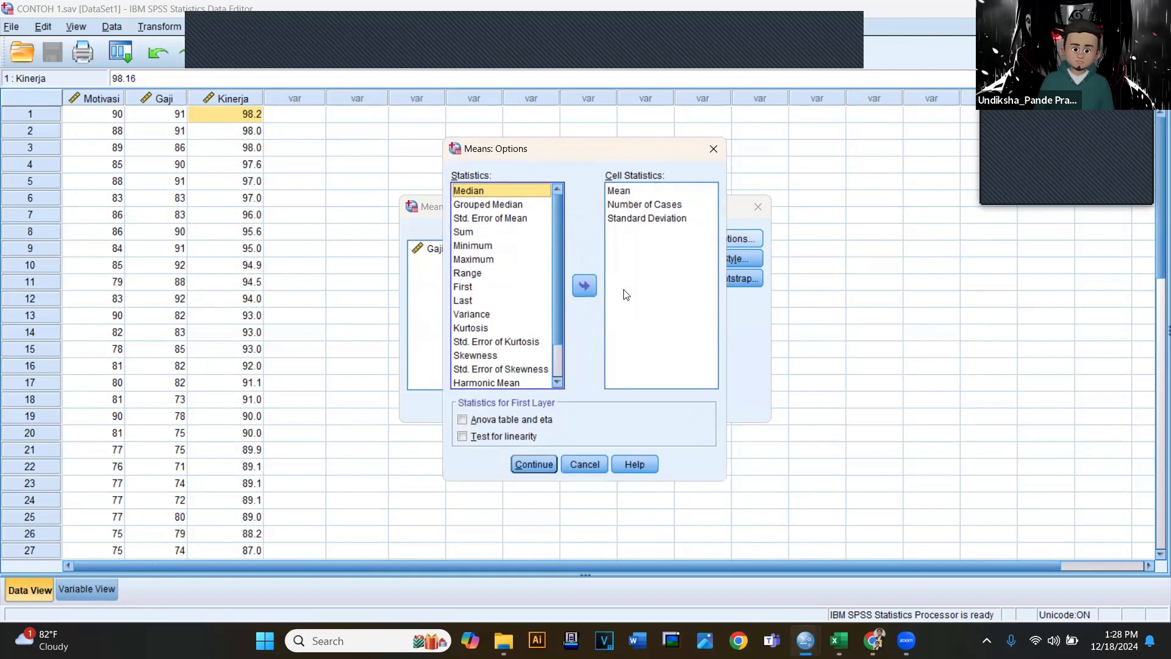
pyautogui.click(463, 437)
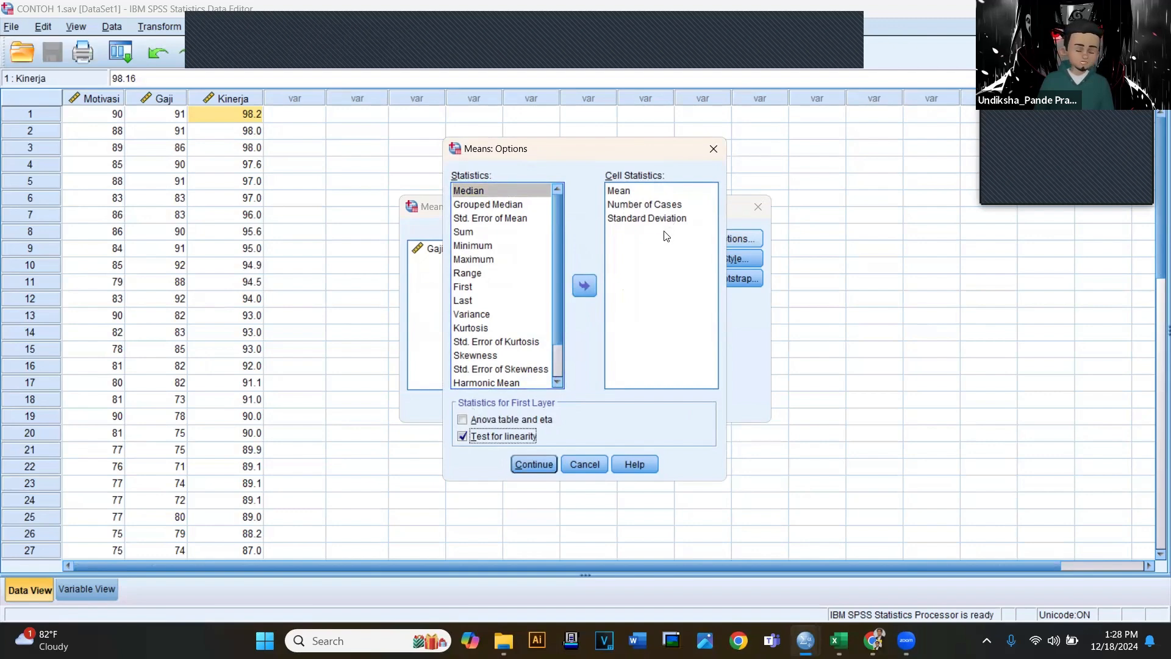
pyautogui.click(532, 465)
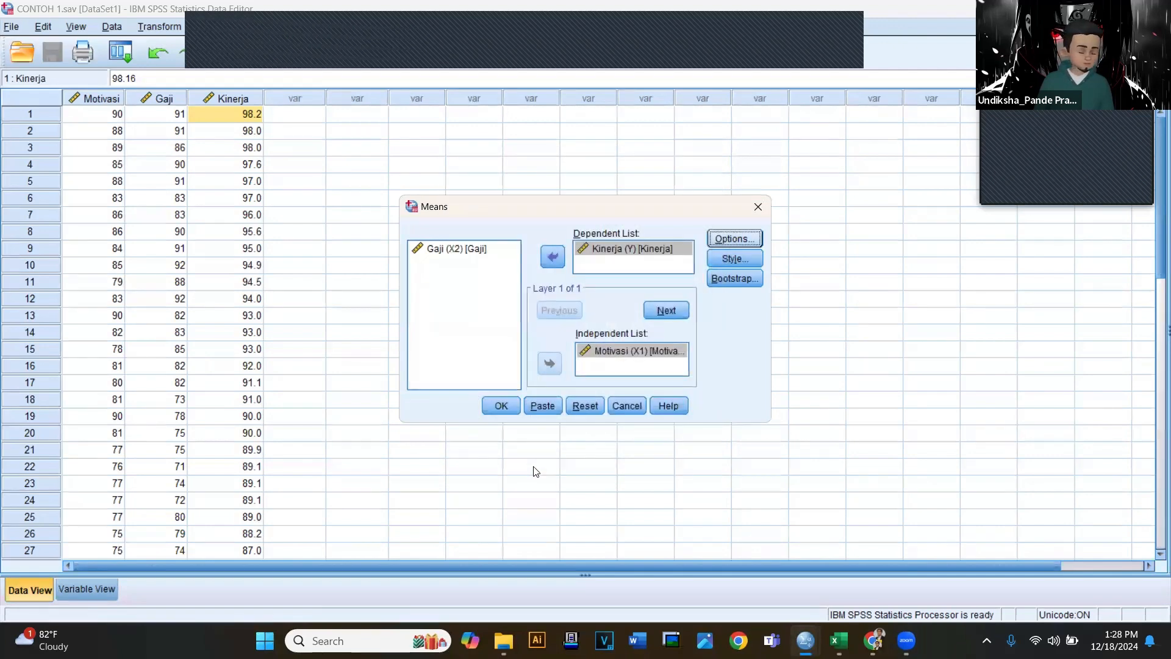
pyautogui.click(501, 406)
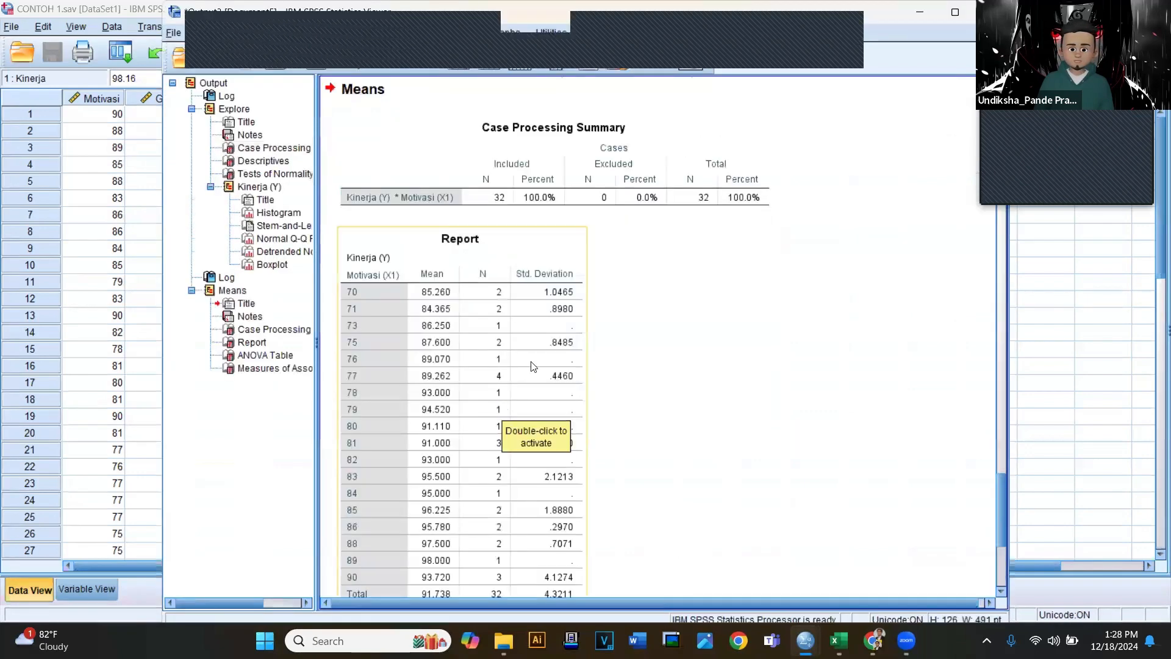
# Examine the ANOVA Table for Kinerja by Motivasi, including Deviation from Linearity, and minimize the output window
pyautogui.scroll(-5, 551, 333)
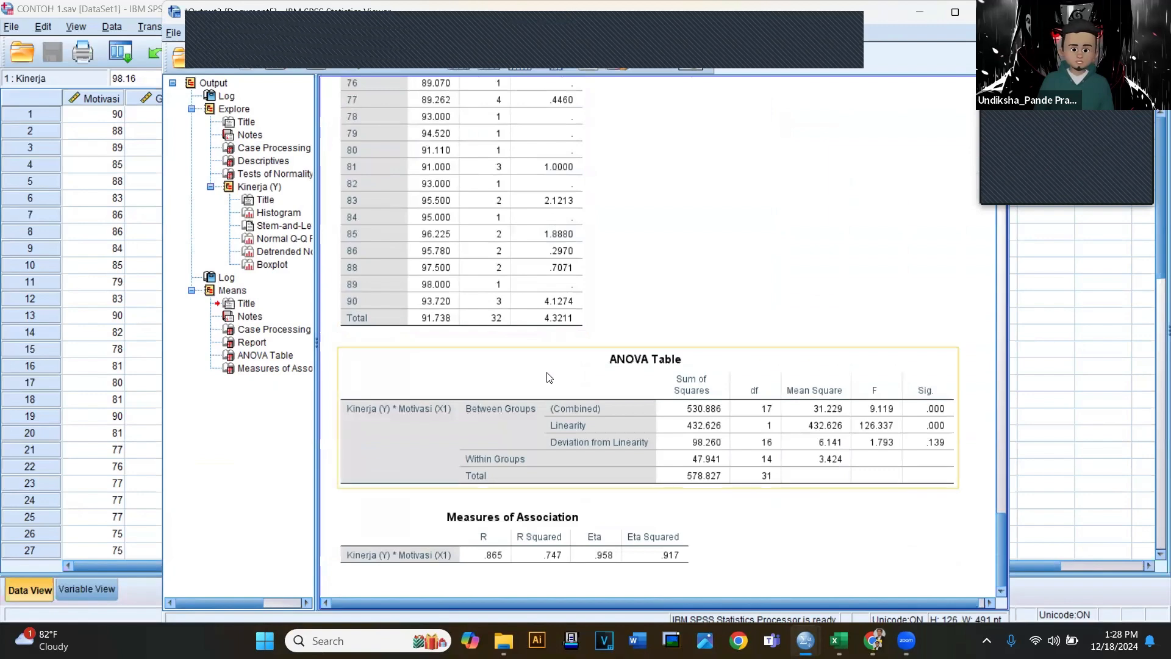
pyautogui.click(559, 440)
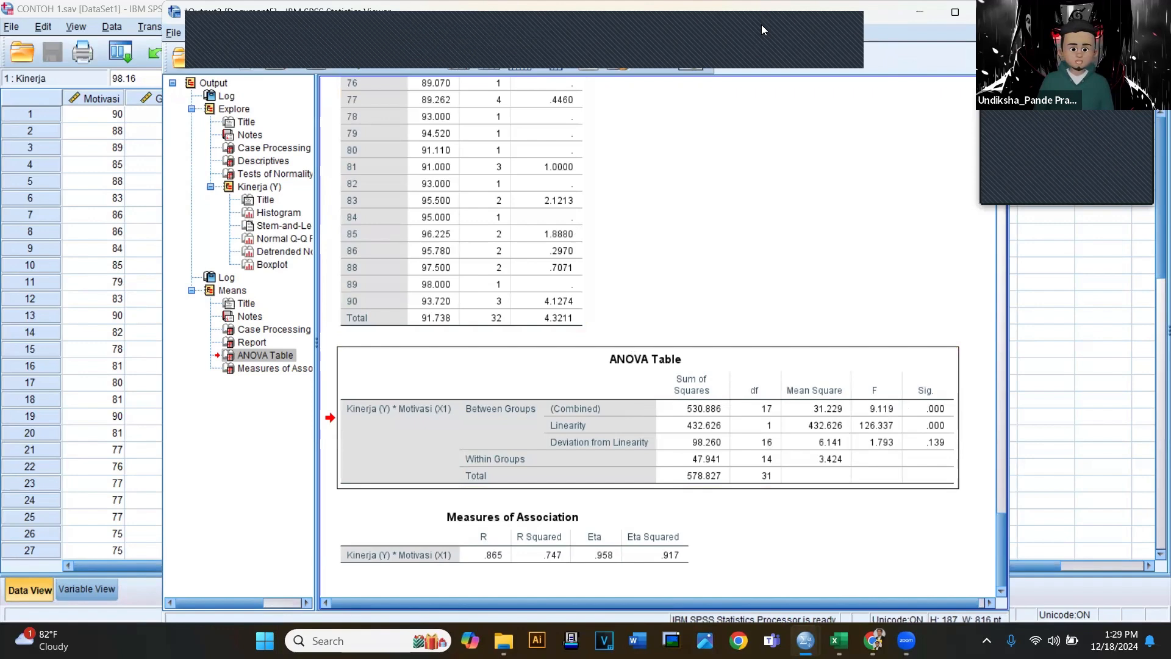
pyautogui.moveTo(771, 13); pyautogui.dragTo(738, 78)
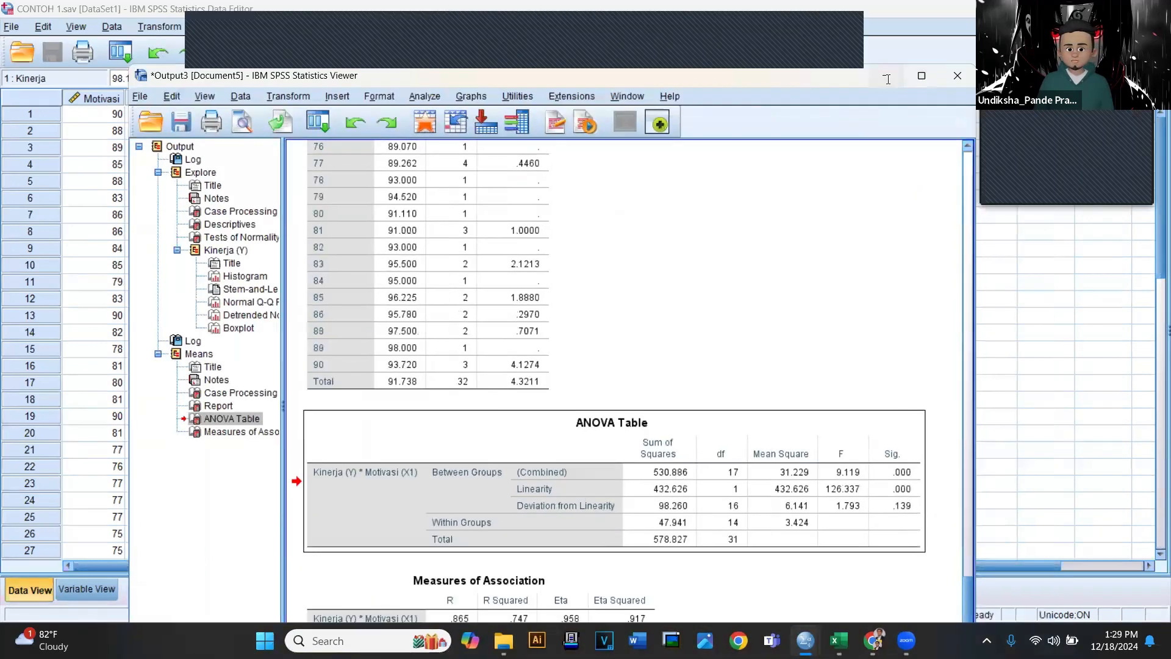
pyautogui.click(887, 77)
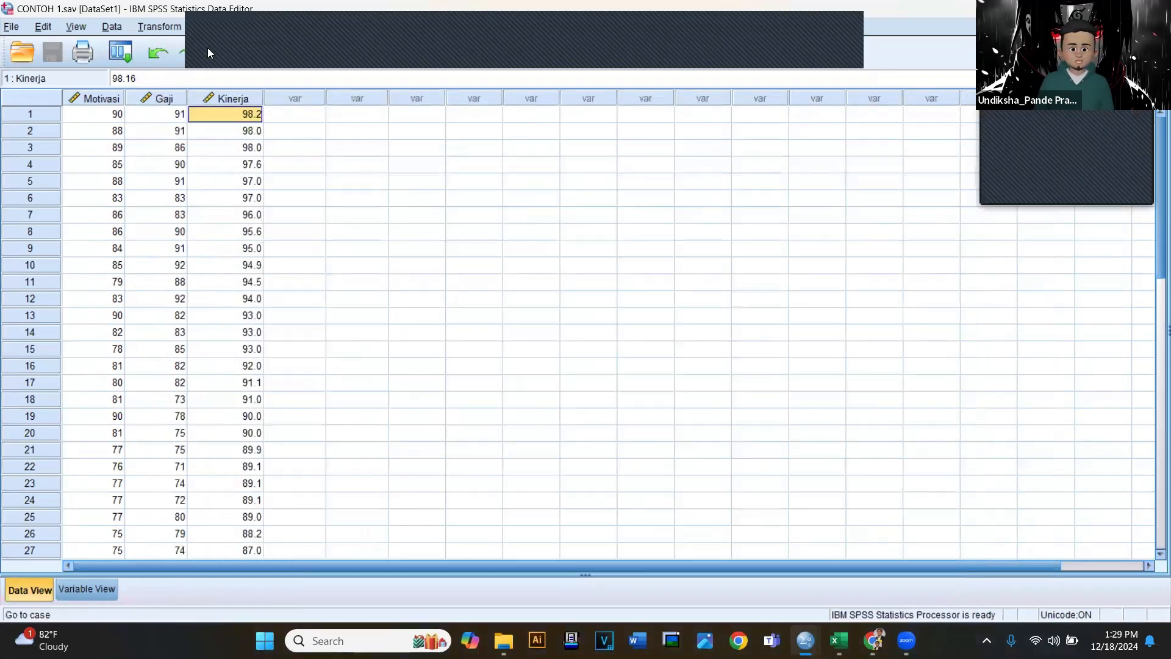
# Reopen the Means analysis and replace Motivasi (X1) with Gaji (X2) as the independent variable, keeping Kinerja (Y) as dependent
pyautogui.click(214, 24)
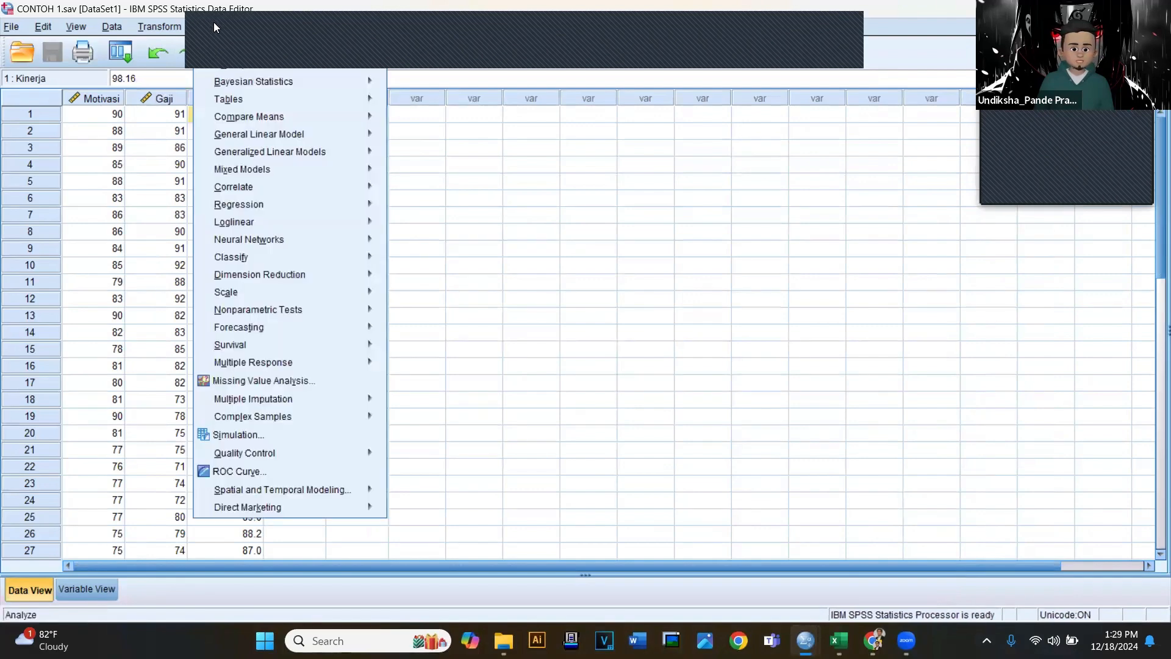
pyautogui.moveTo(305, 122)
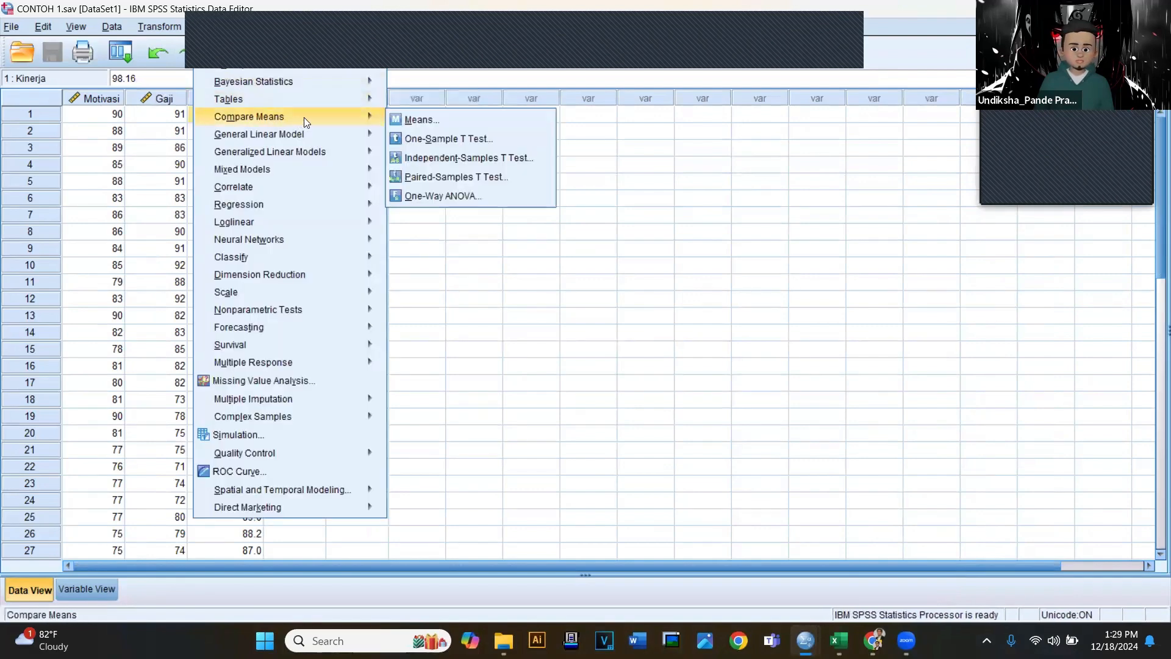
pyautogui.click(415, 120)
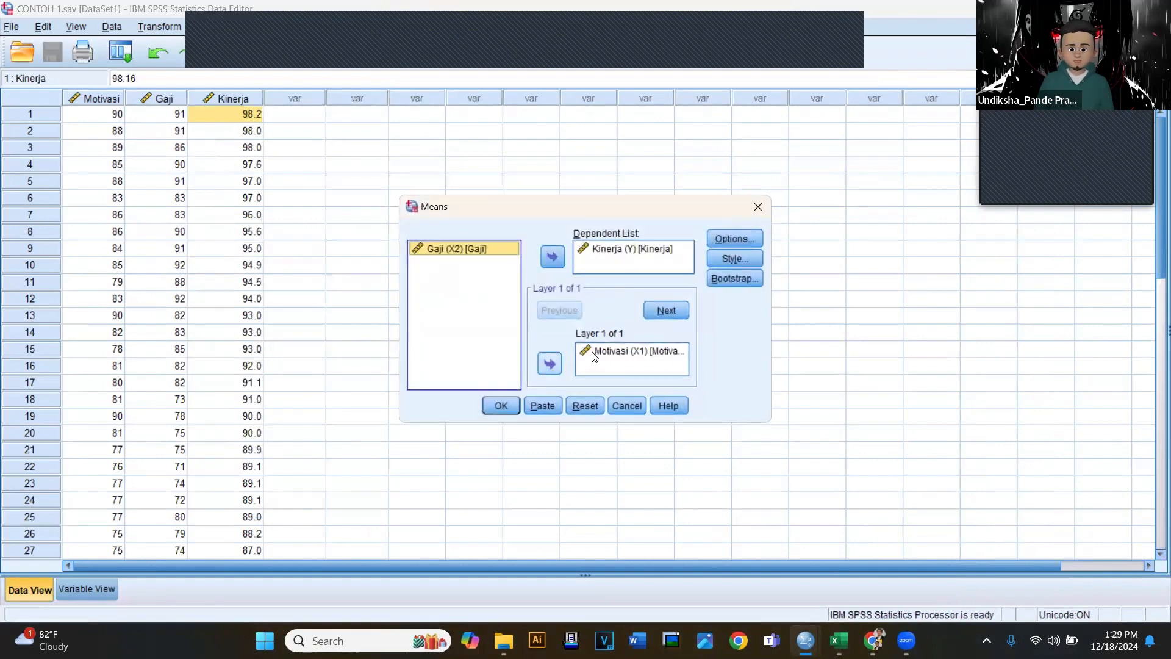
pyautogui.click(580, 361)
pyautogui.click(548, 362)
pyautogui.click(461, 265)
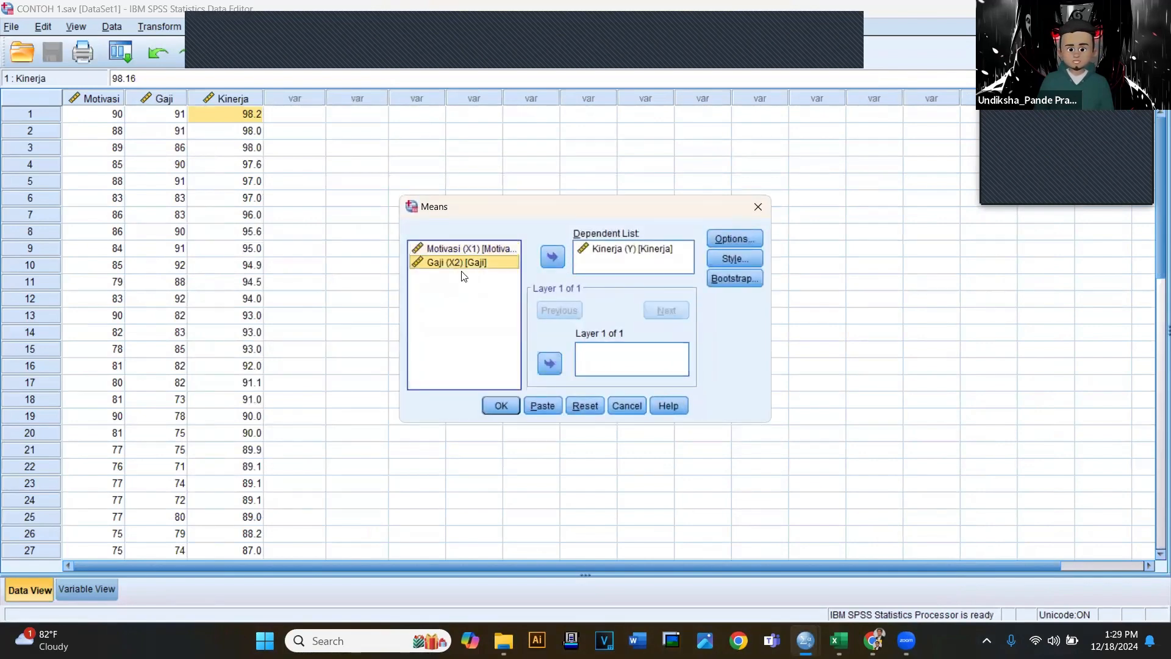
pyautogui.click(549, 364)
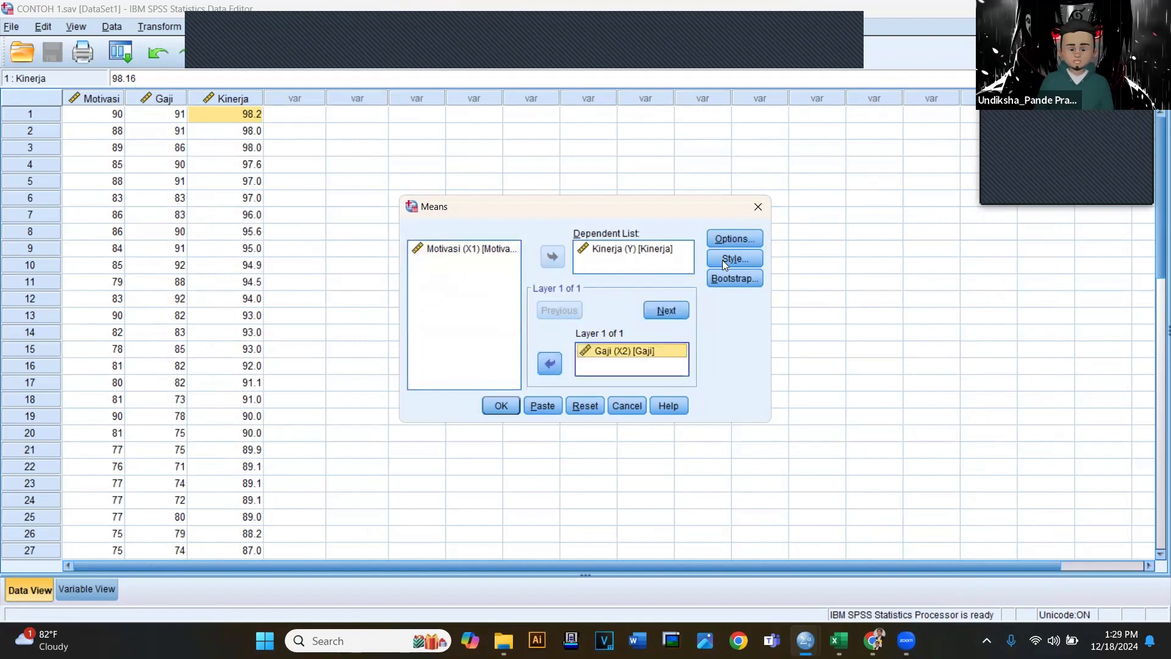
# Check that Test for linearity is selected in the options and run the Means analysis of Kinerja by Gaji
pyautogui.click(733, 237)
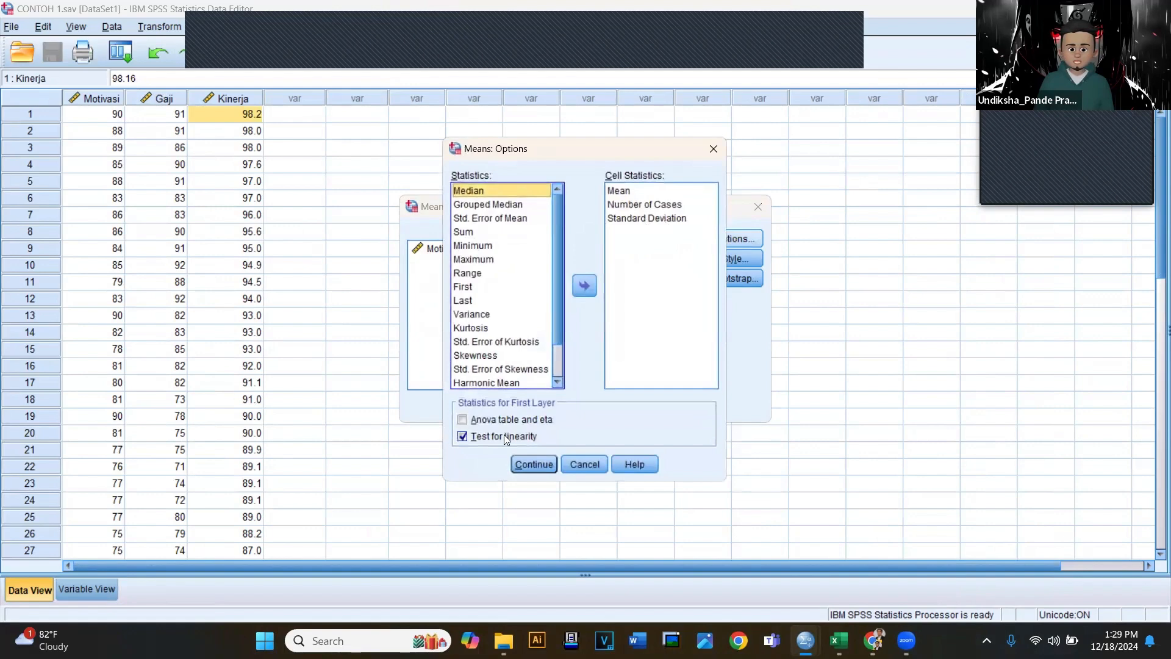
pyautogui.click(535, 464)
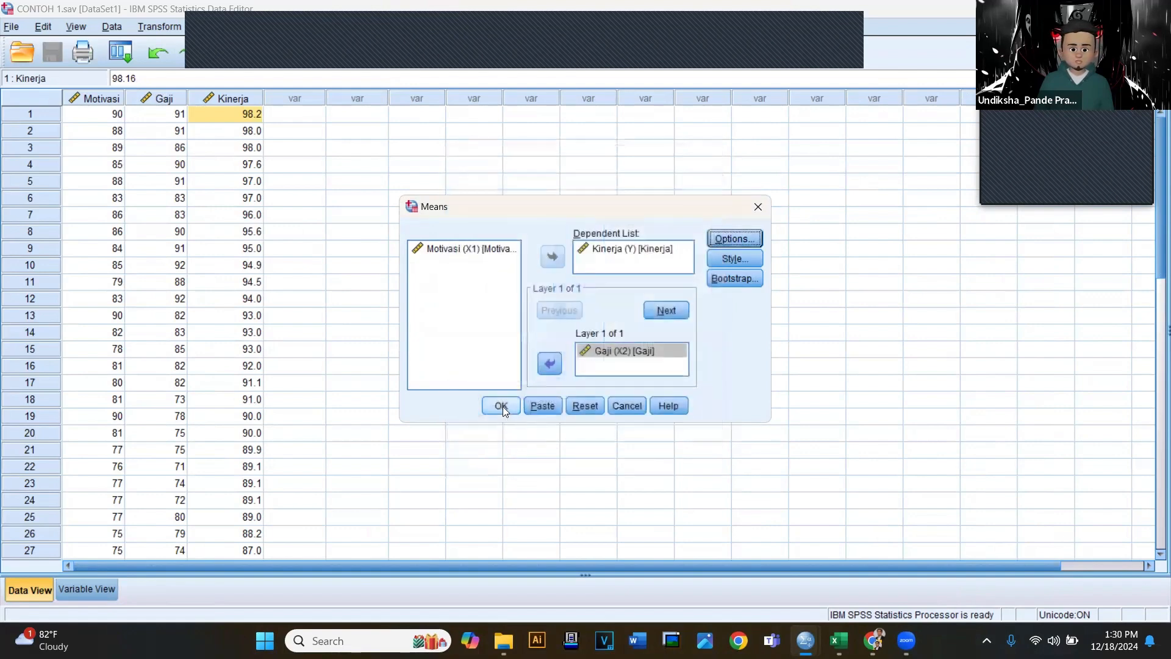
pyautogui.click(503, 407)
# Examine the ANOVA Table for Kinerja by Gaji, focusing on the significance of Deviation from Linearity
pyautogui.scroll(-5, 588, 381)
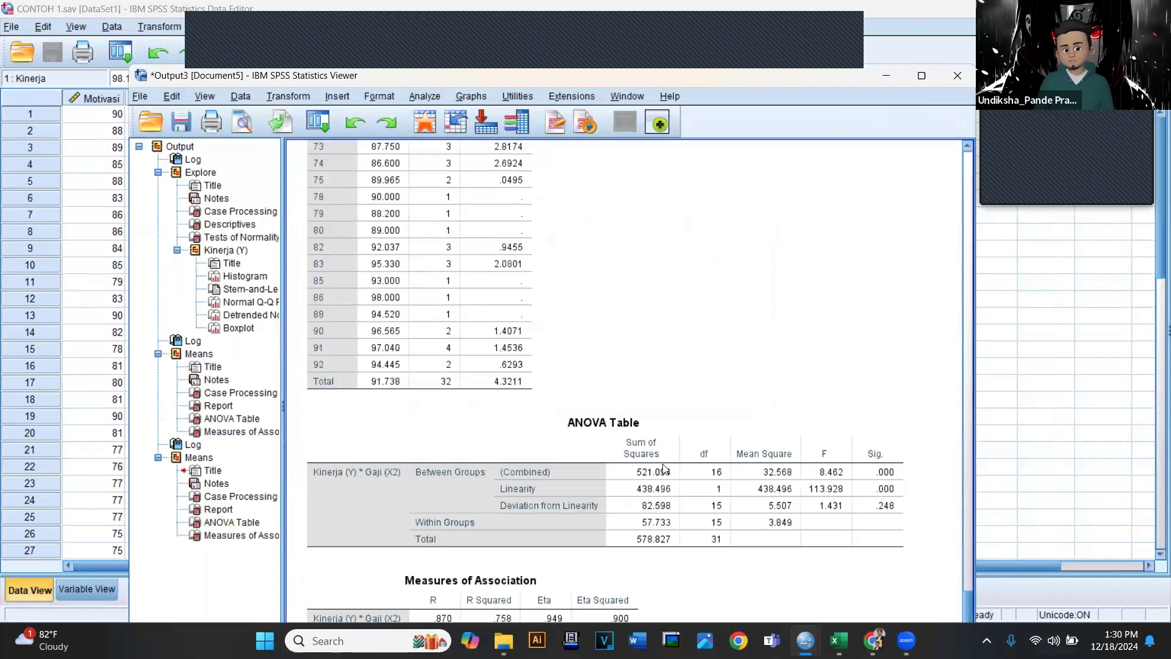
pyautogui.click(679, 486)
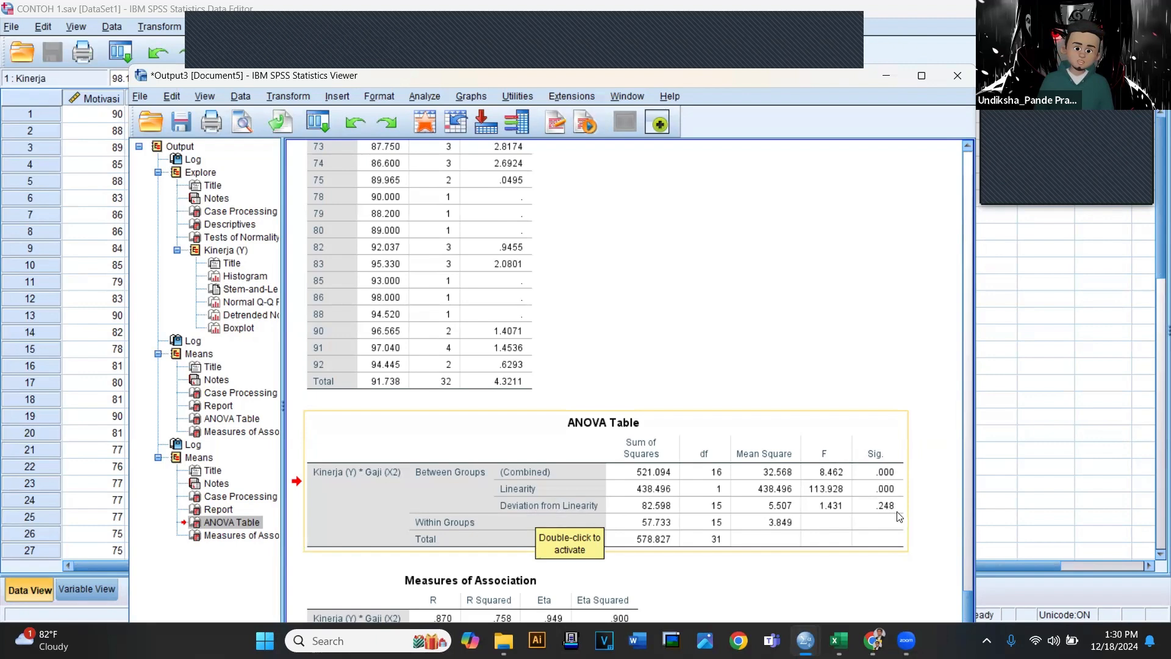
pyautogui.click(966, 569)
pyautogui.moveTo(966, 572); pyautogui.dragTo(966, 630)
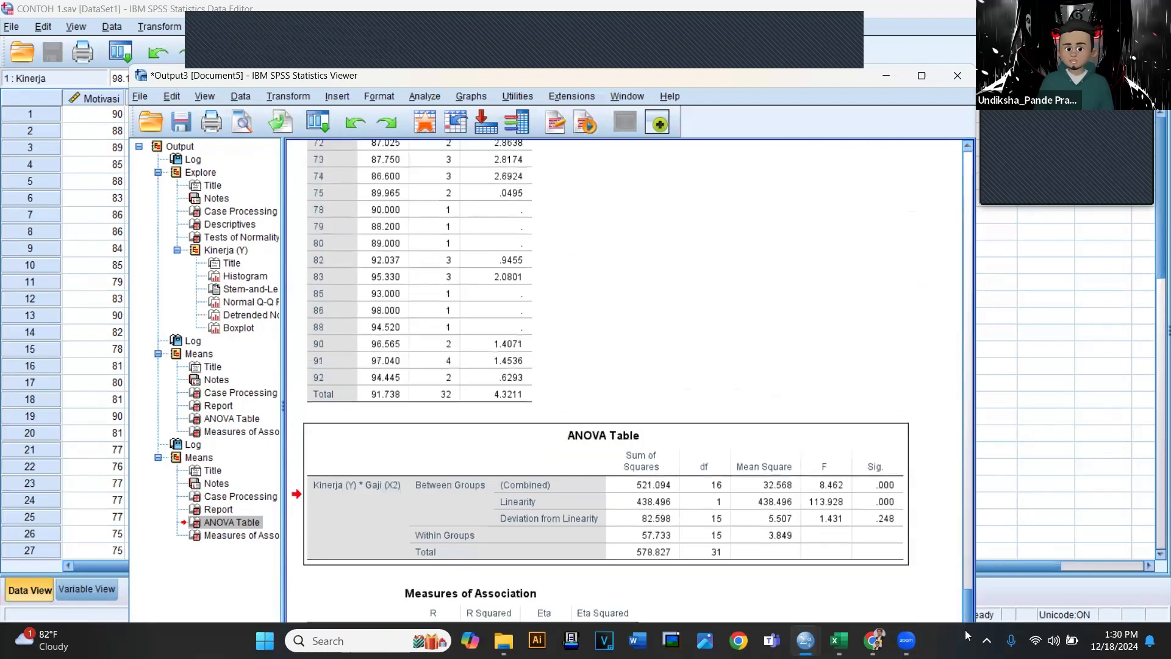
pyautogui.click(969, 613)
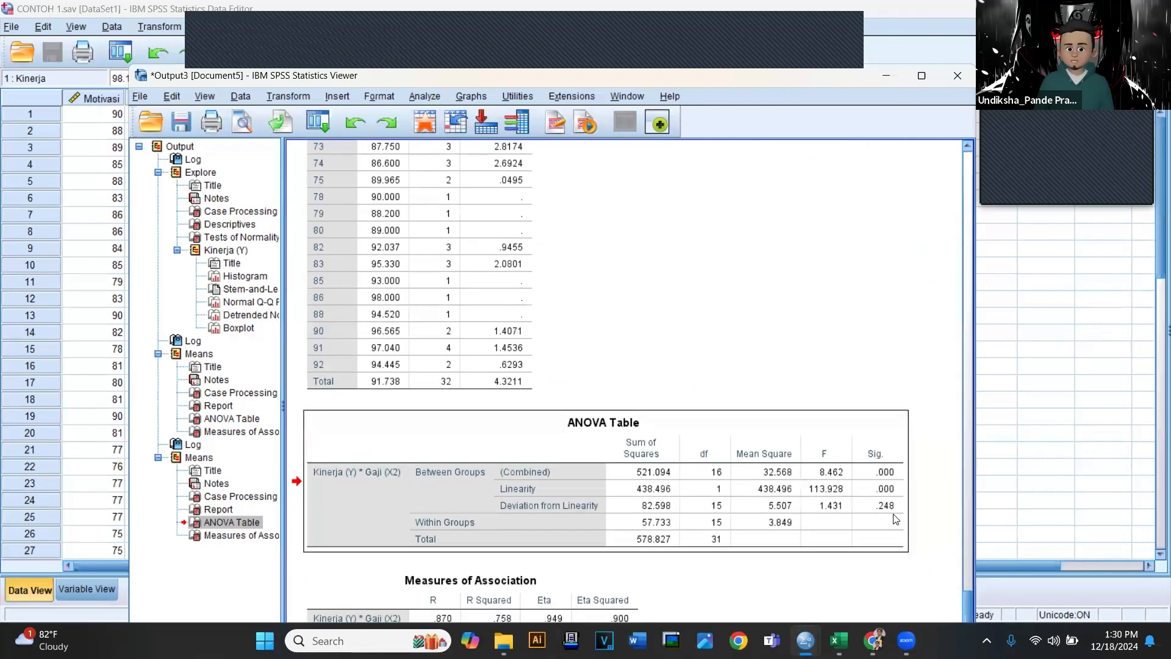